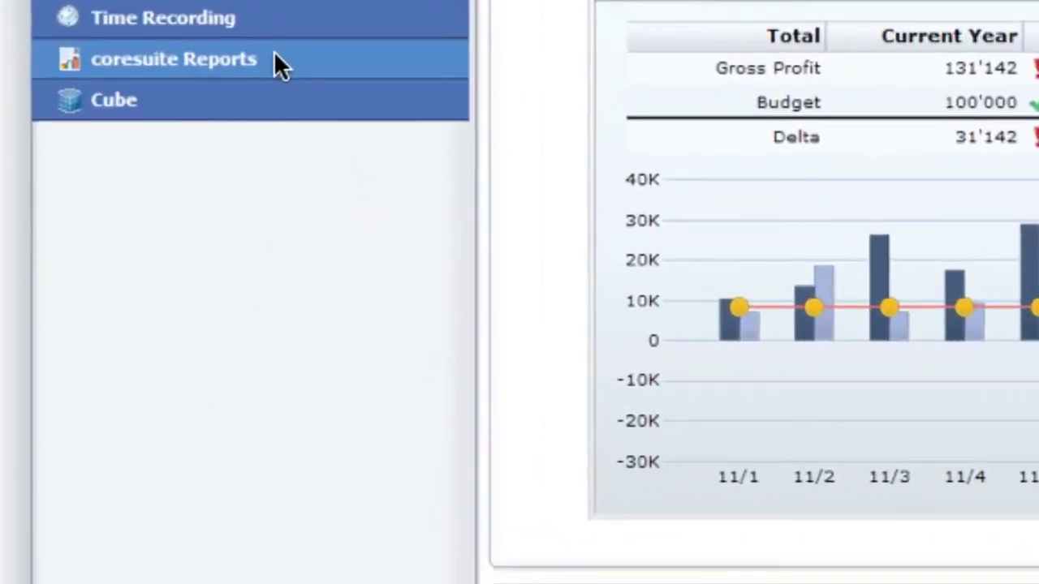
Run the Cash Flow Statement (FIN60004) report from 01.01.2011 for 12 months in local currency and maximize its window
left_click(274, 56)
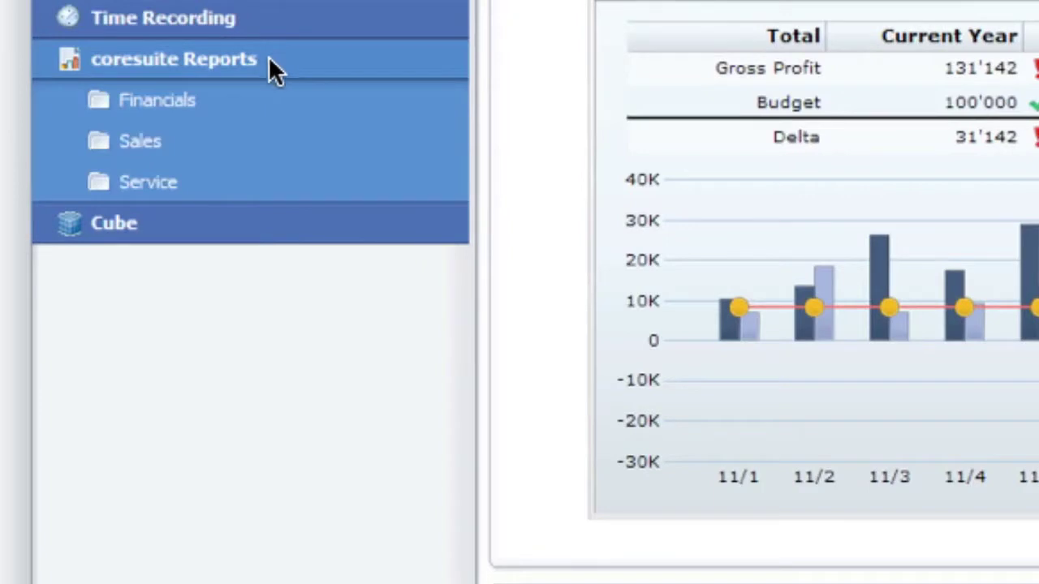
left_click(234, 104)
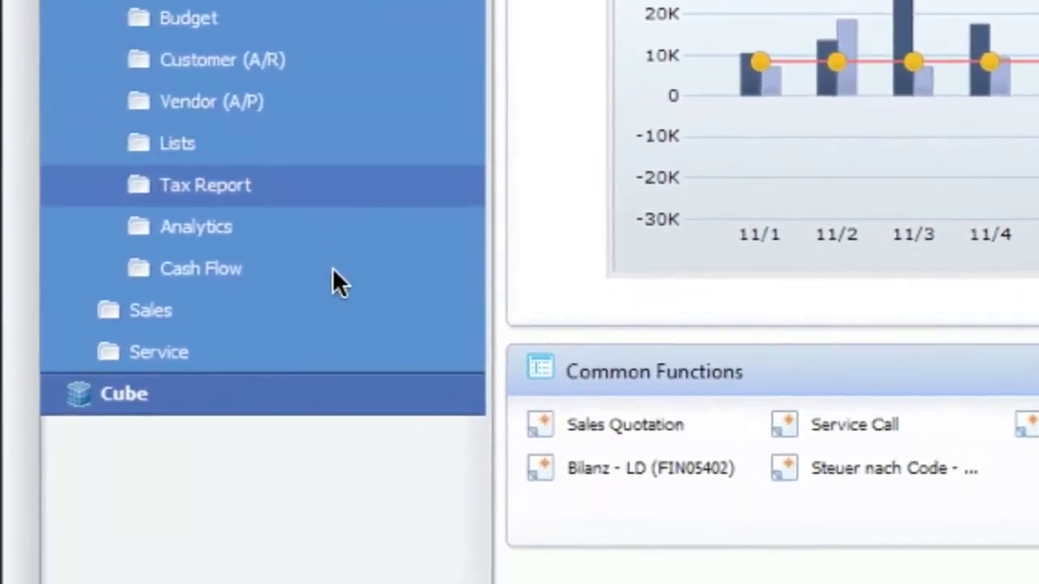
left_click(333, 276)
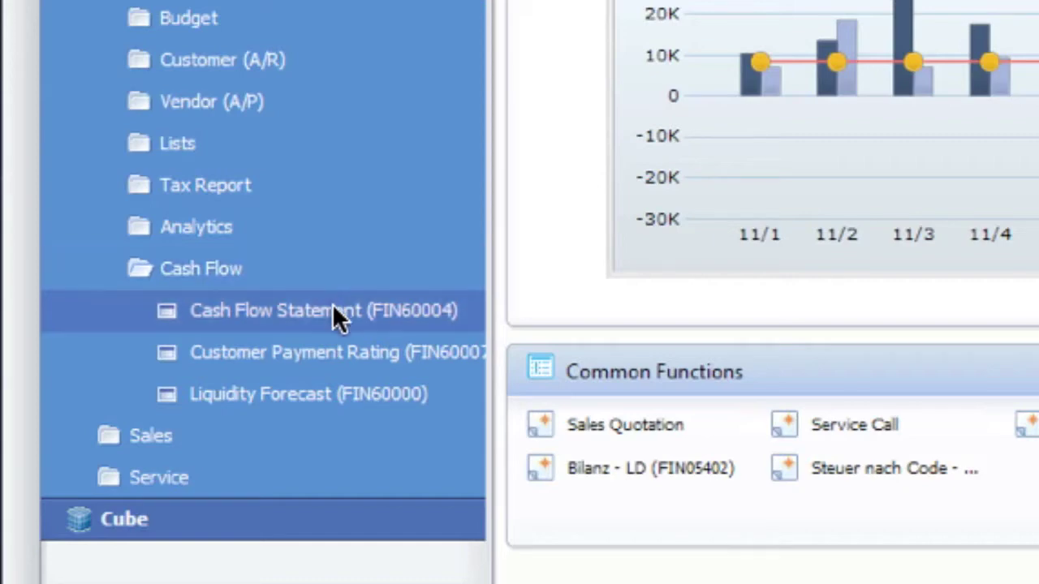
left_click(331, 312)
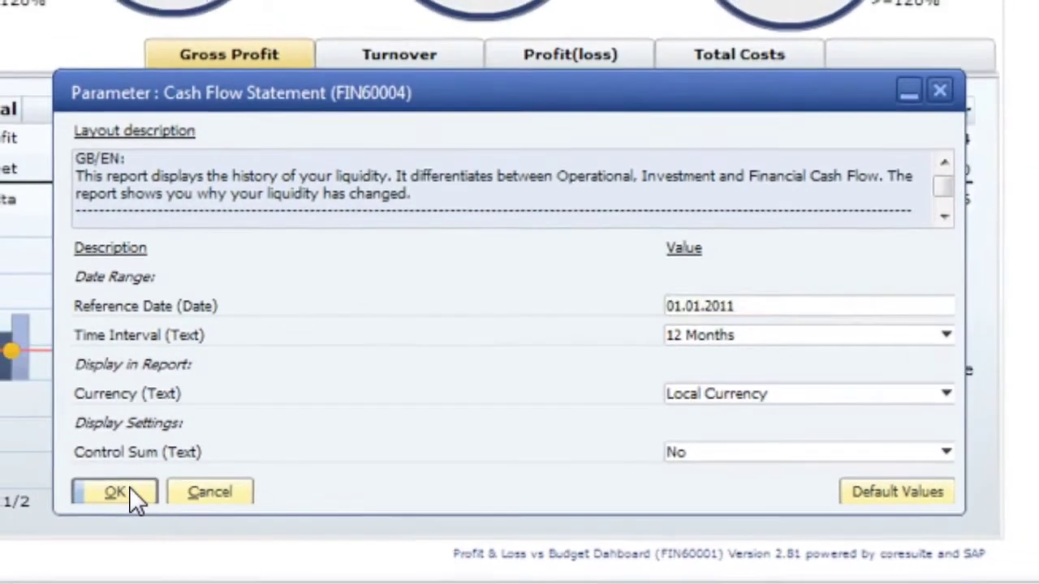
left_click(95, 497)
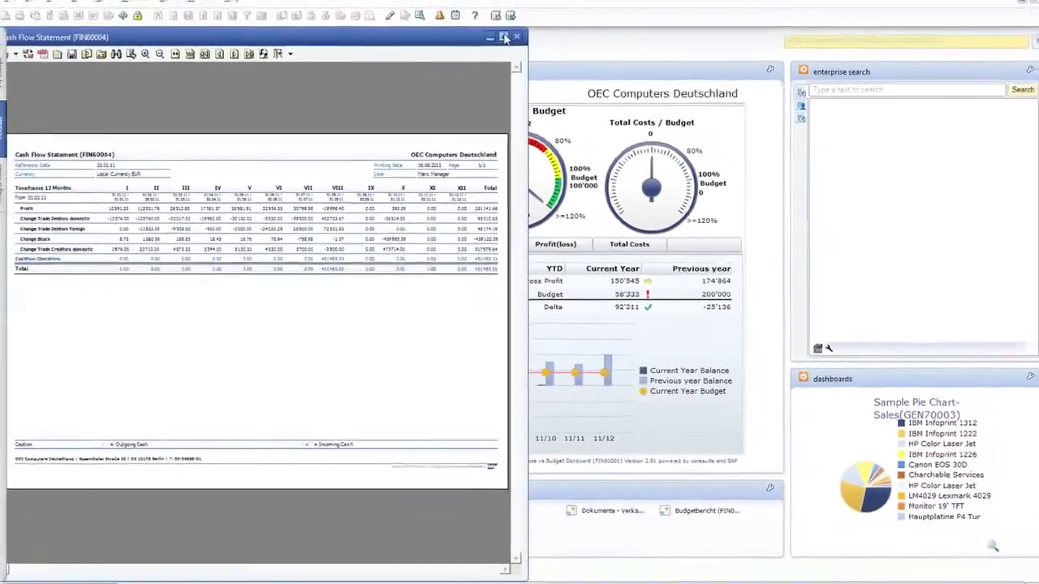
left_click(503, 37)
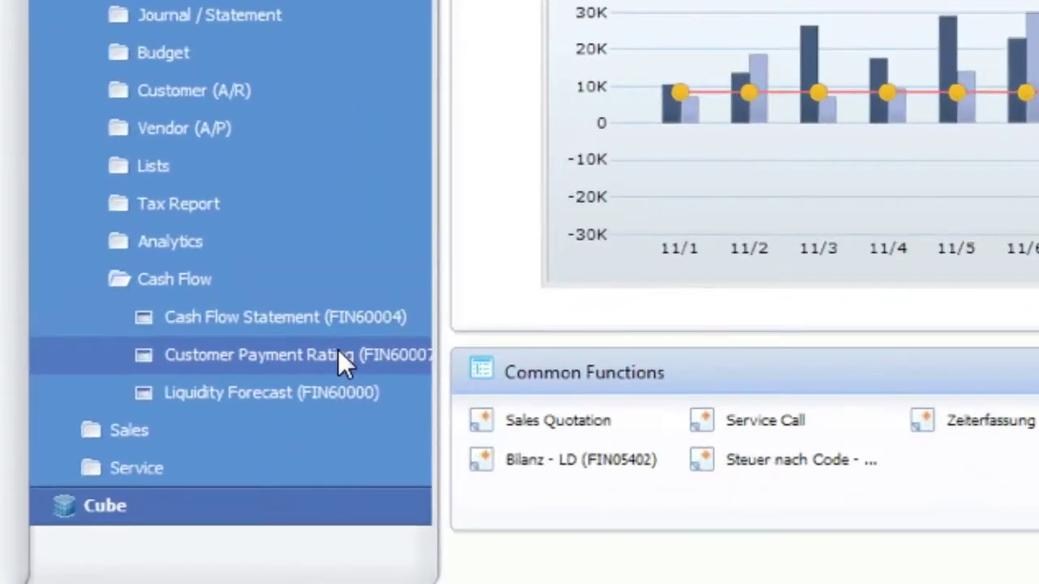
Run the Customer Payment Rating (FIN60007) report for 2011 without details and maximize its window
double_click(340, 355)
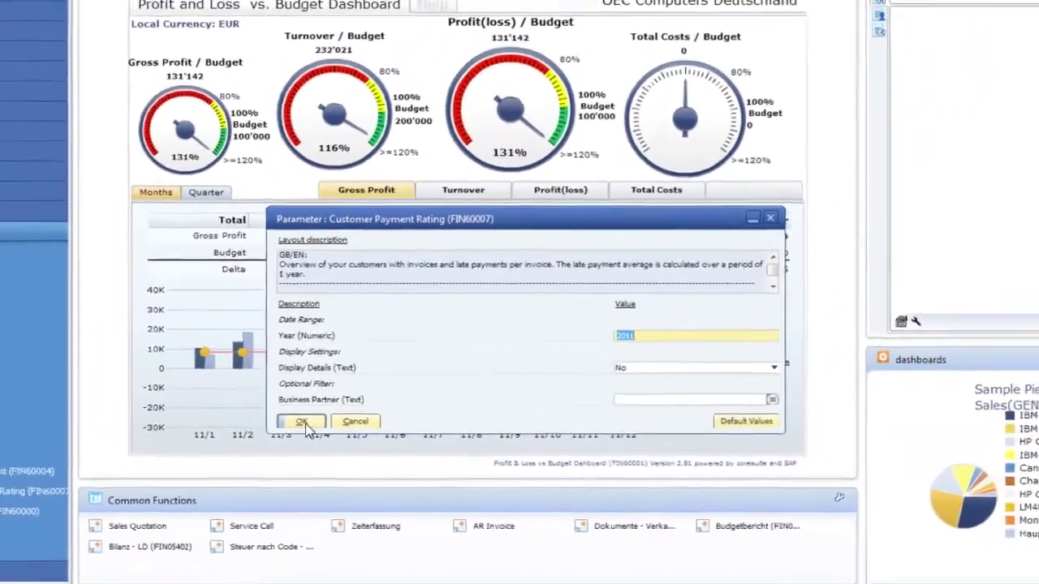
left_click(304, 424)
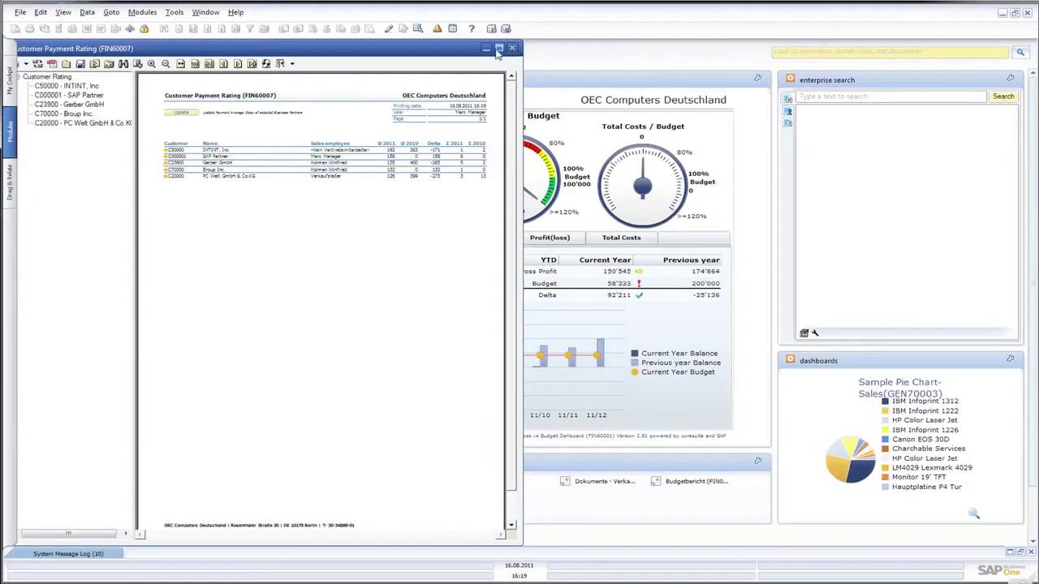
left_click(499, 48)
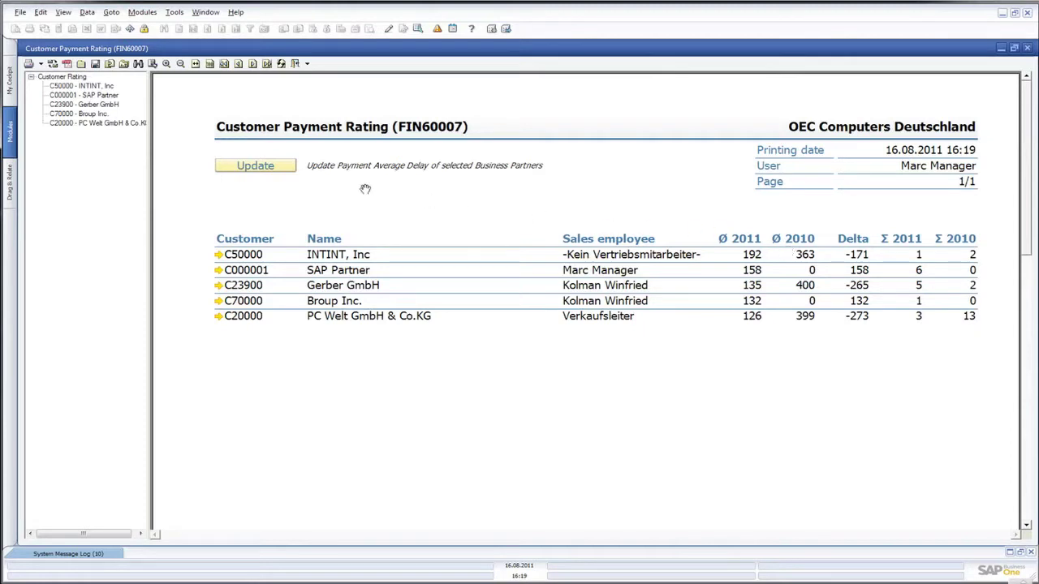
Update the average payment delay of the listed business partners and check it in the payment terms of INTINT, Inc
left_click(277, 177)
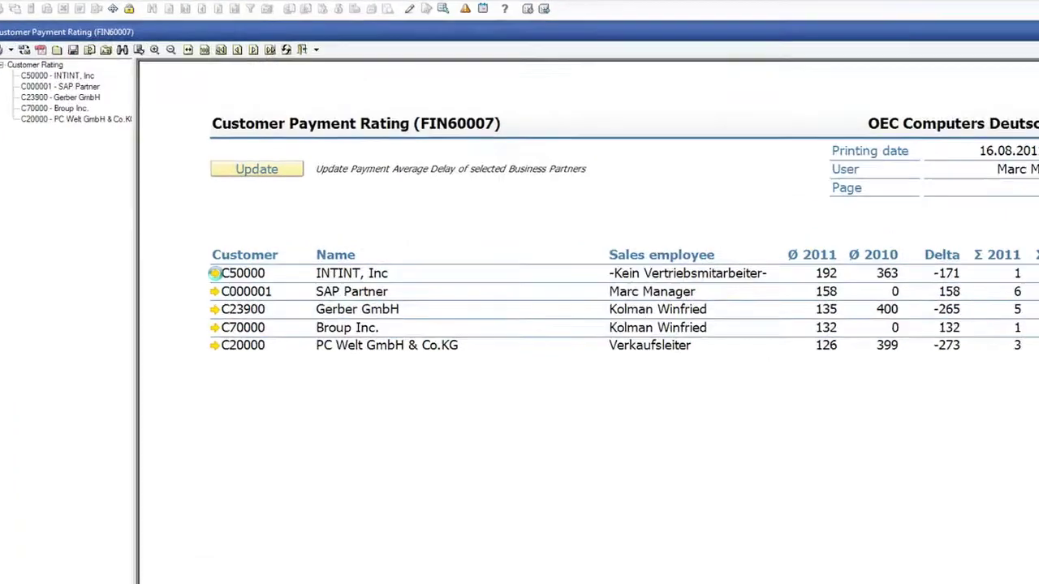
left_click(215, 272)
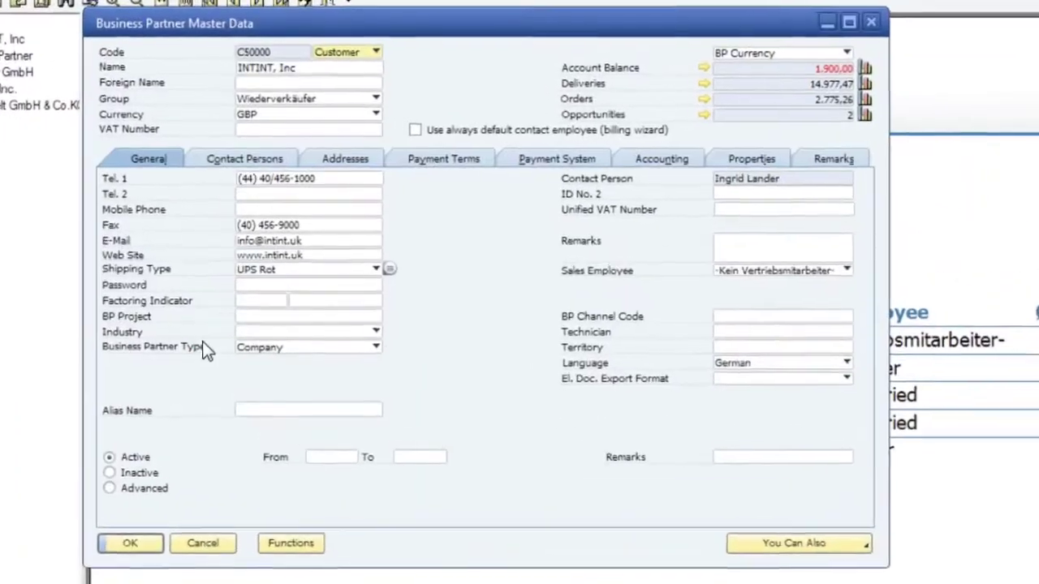
left_click(451, 159)
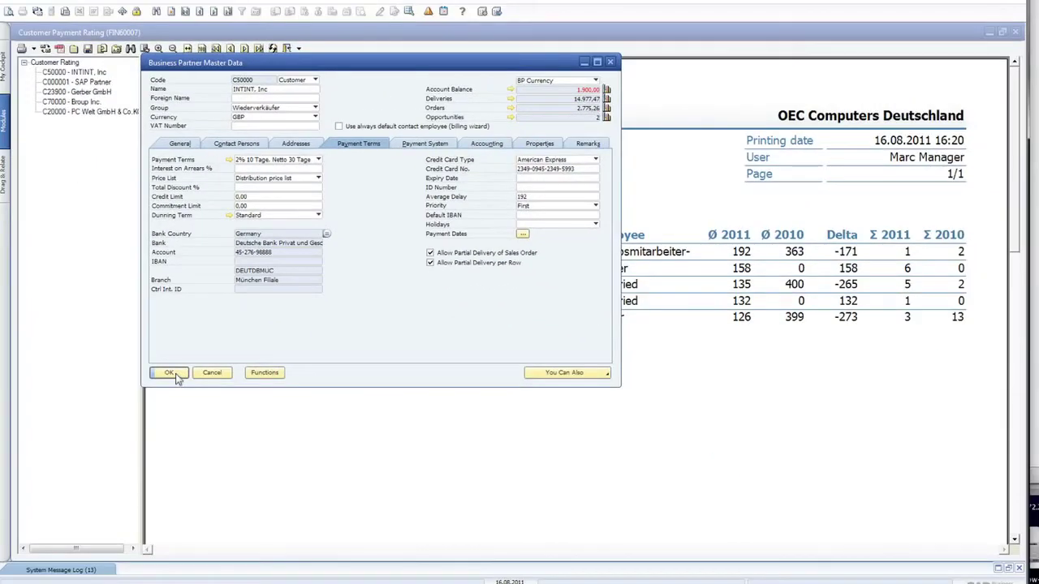
left_click(169, 373)
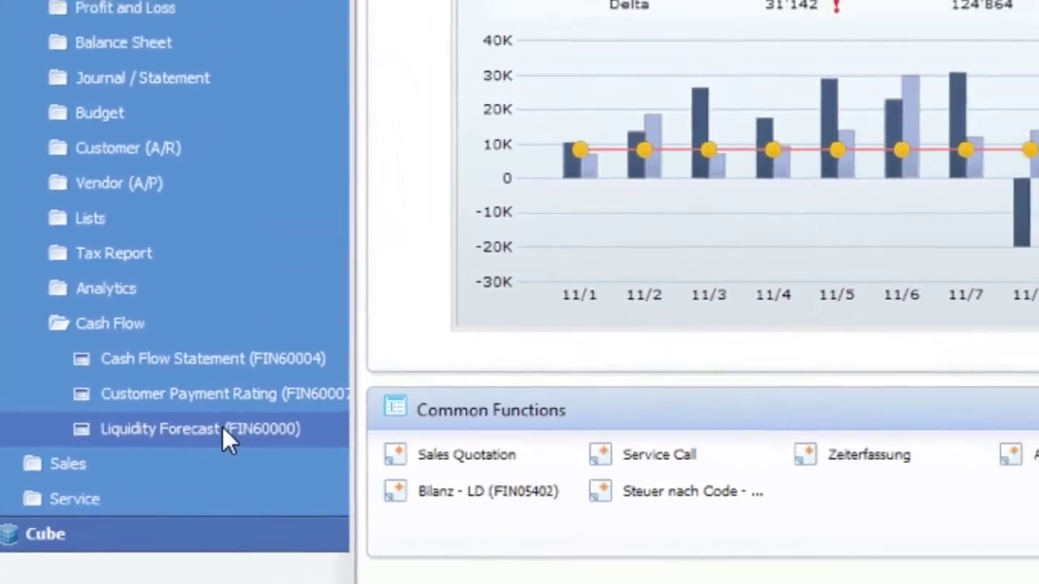
Open the parameters of the Liquidity Forecast (FIN60000) report and look at its time interval setting
left_click(290, 385)
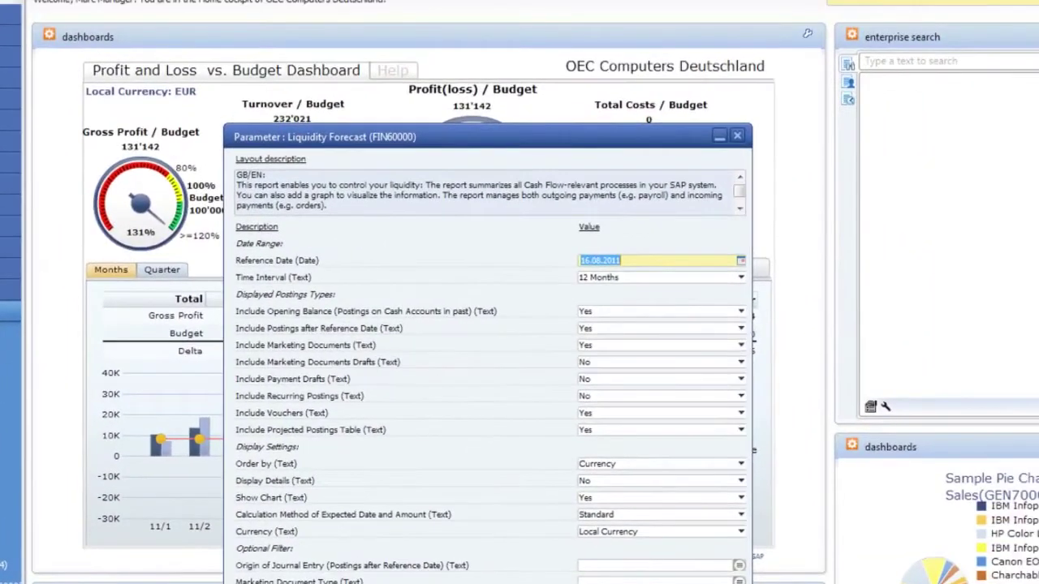
left_click_drag(459, 134, 417, 45)
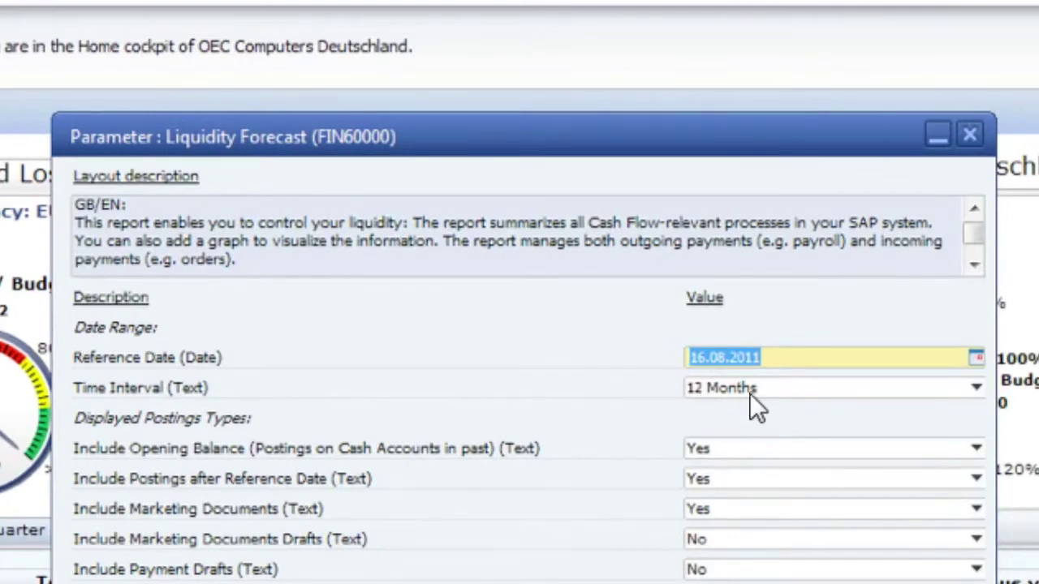
left_click(771, 387)
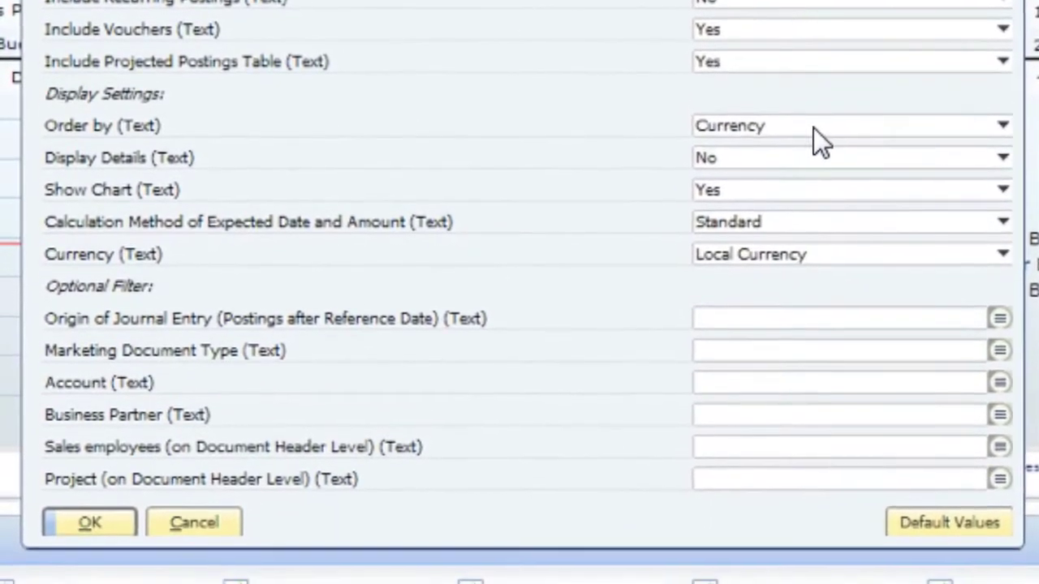
Try ordering the forecast by Document Type, restore Currency, and keep Standard as the calculation method
left_click(813, 128)
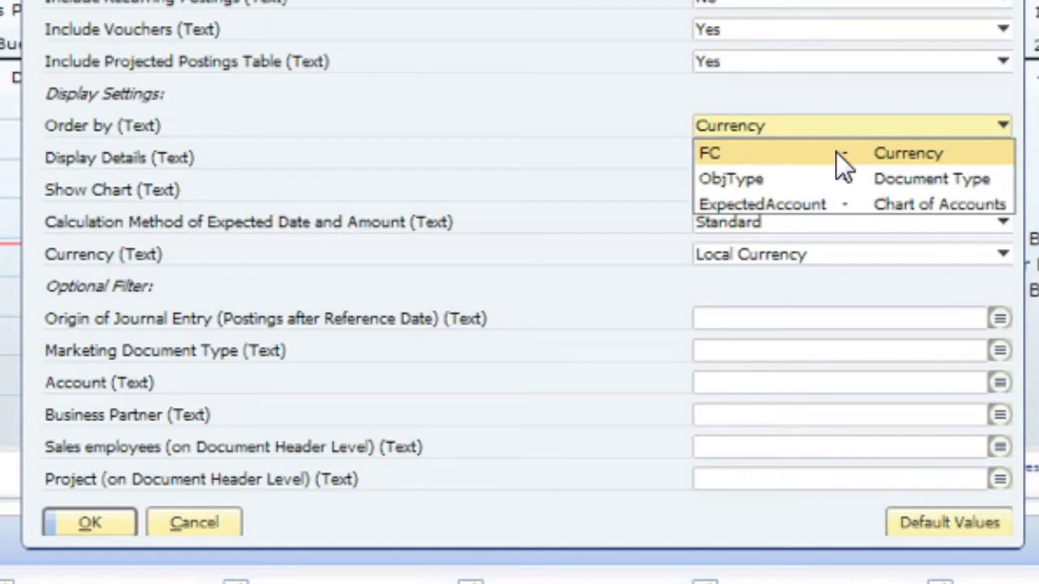
left_click(893, 178)
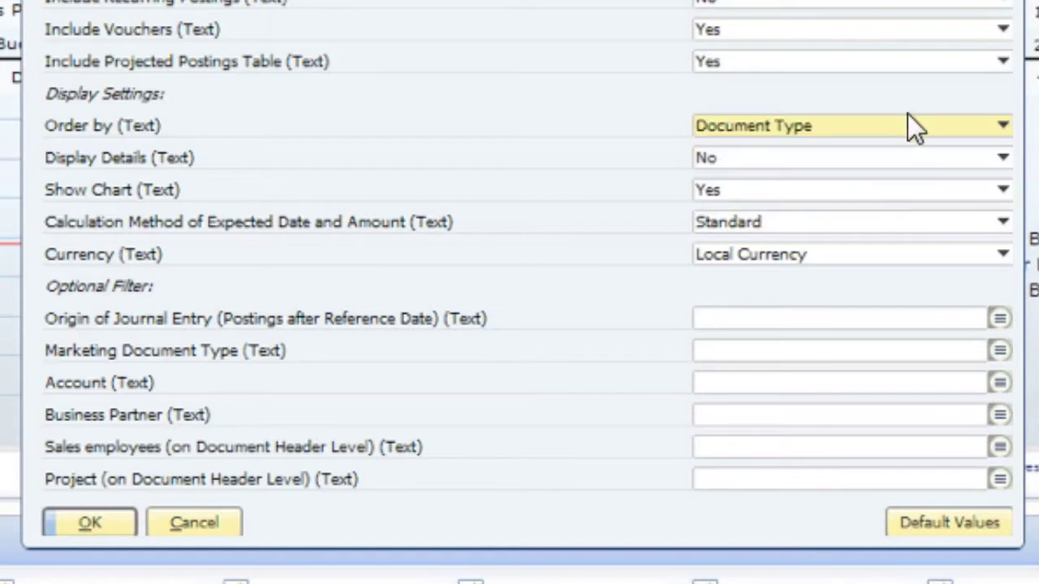
left_click(963, 127)
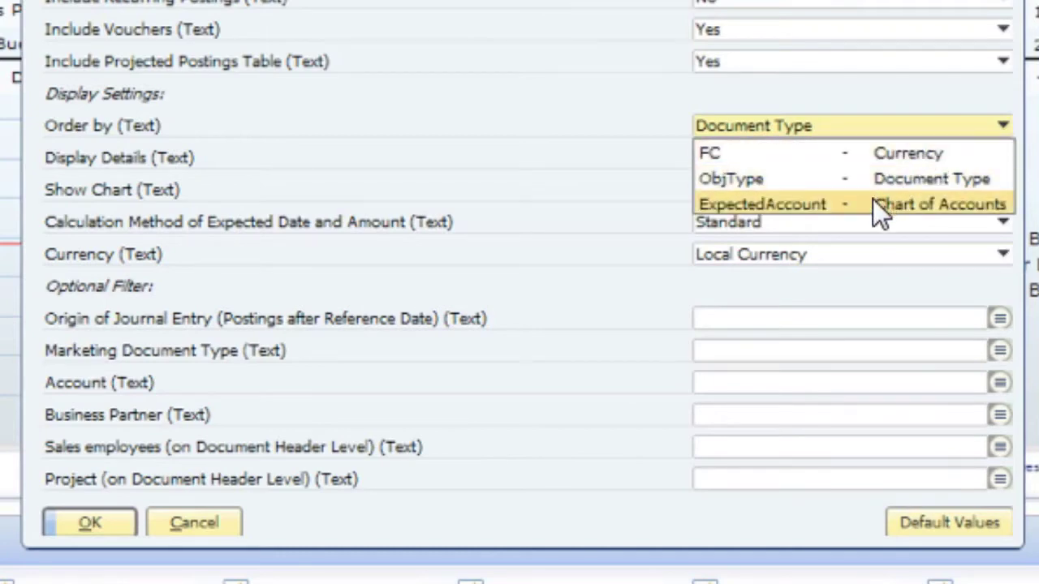
left_click(848, 154)
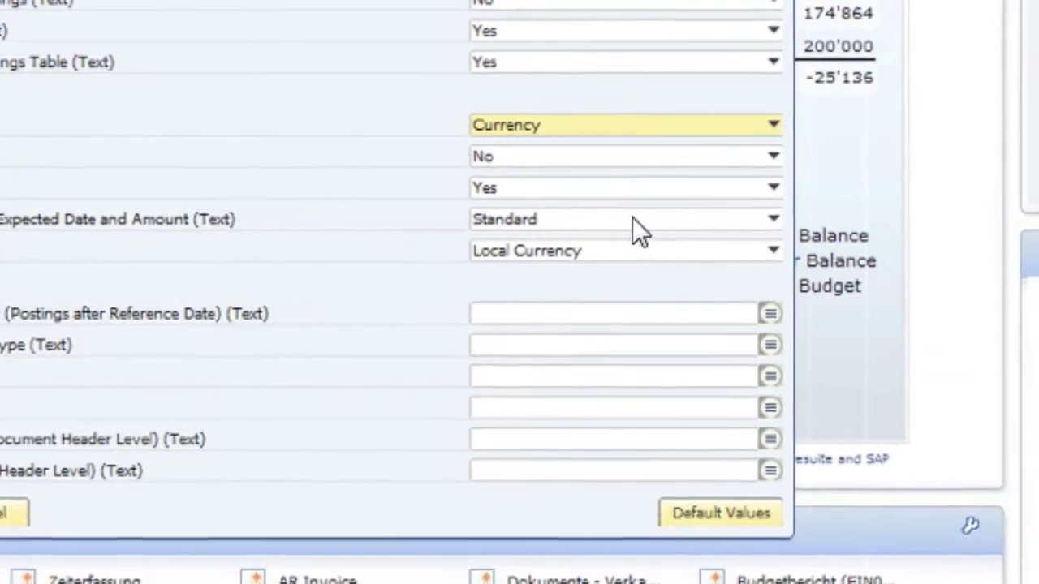
left_click(693, 220)
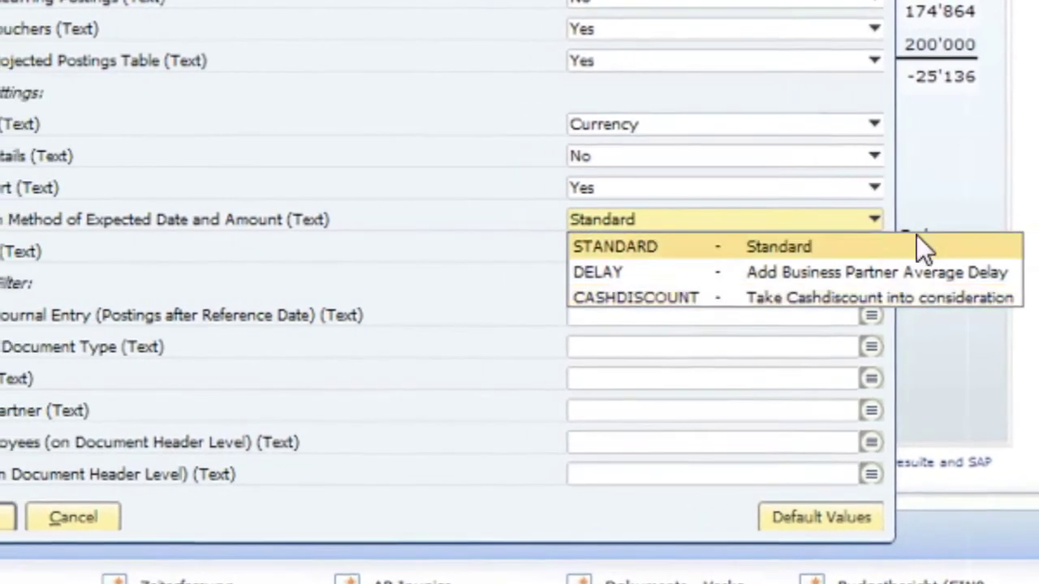
left_click(909, 247)
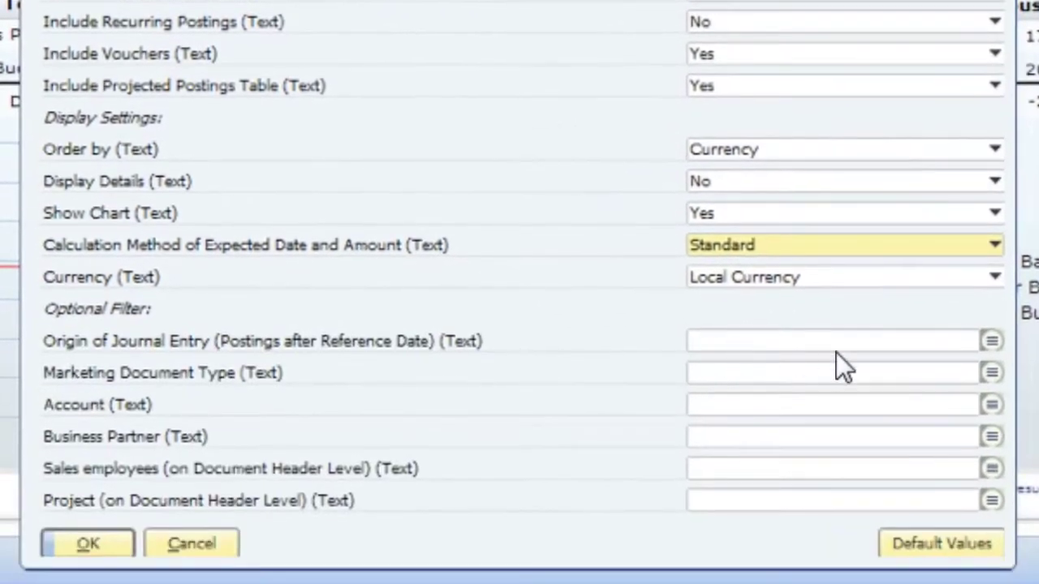
Select AR Invoice, AR Credit Note, Sales Order, AP Invoice and AP Credit Note as marketing document type filter and cancel the selection
left_click(991, 373)
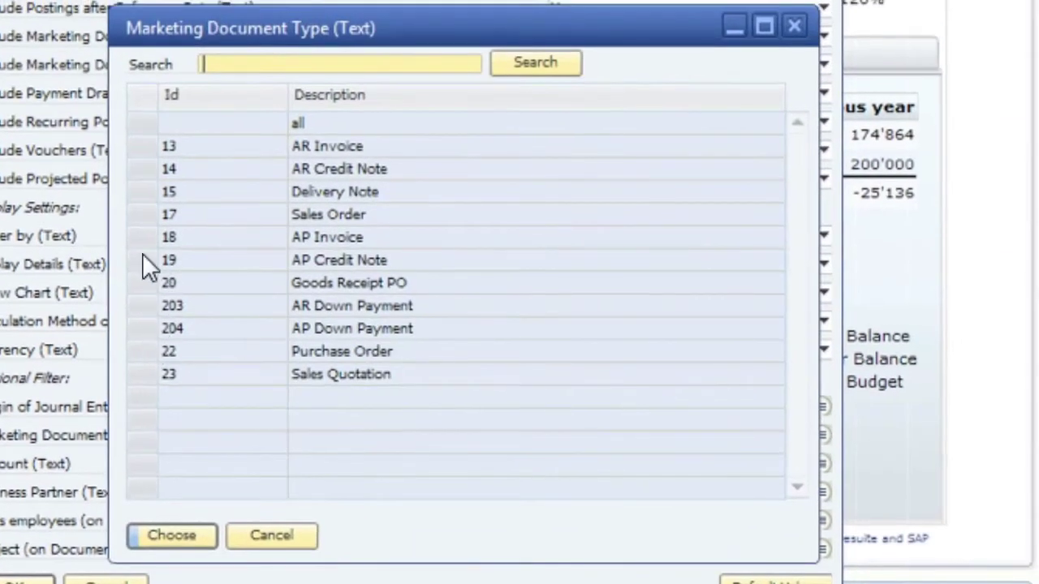
left_click(139, 146)
left_click(139, 168, "ctrl")
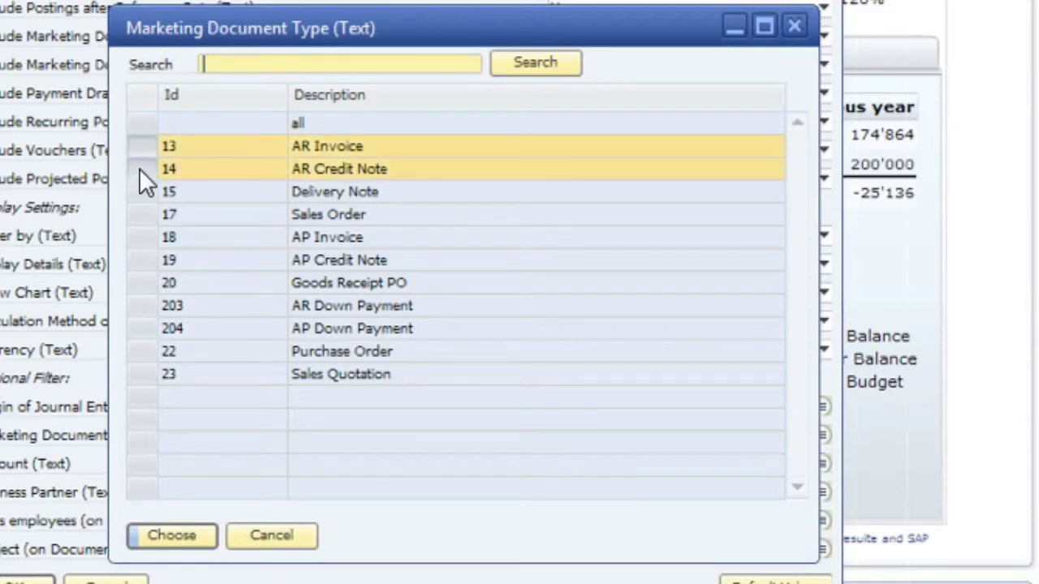
left_click(142, 214, "ctrl")
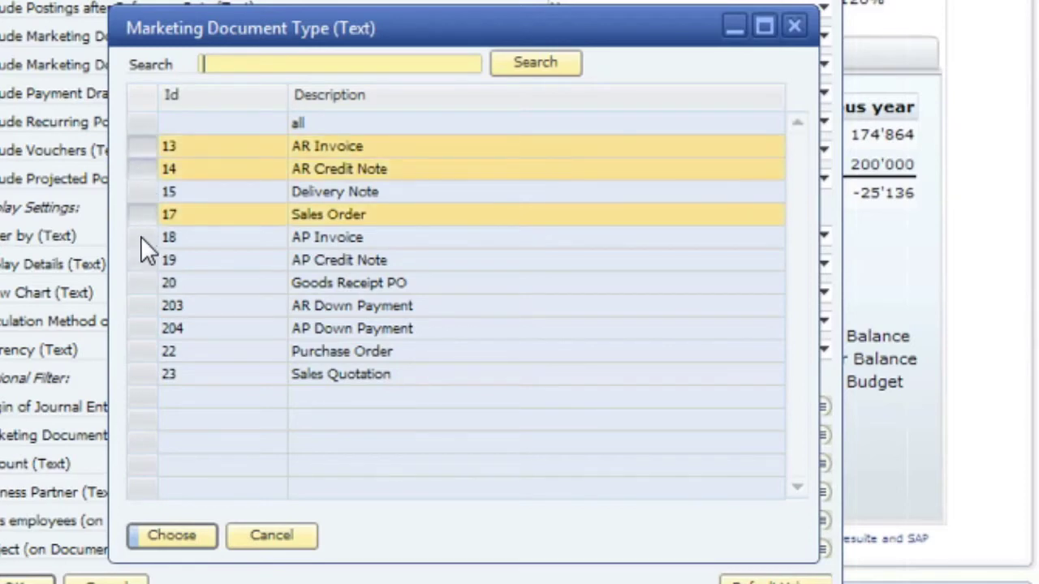
left_click(141, 237, "ctrl")
left_click(144, 260, "ctrl")
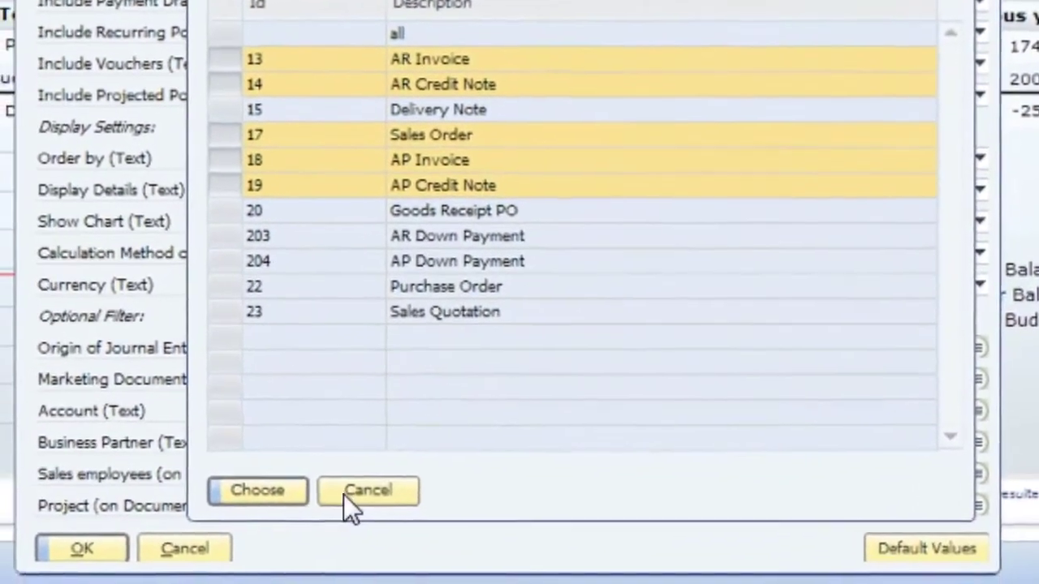
left_click(325, 503)
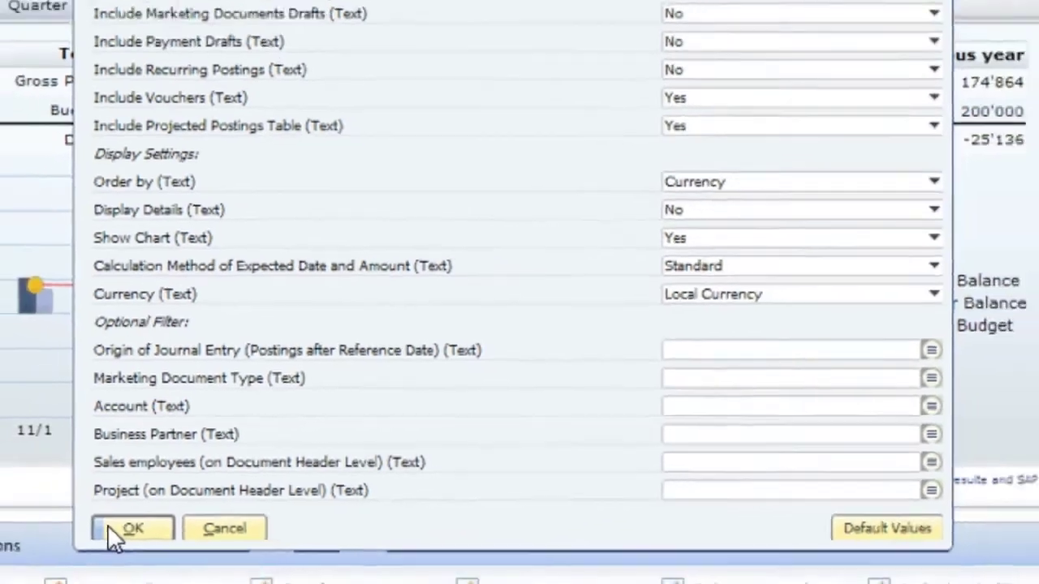
Run the Liquidity Forecast report, examine its summary charts and per-currency tables in a maximized window, and close it
left_click(78, 545)
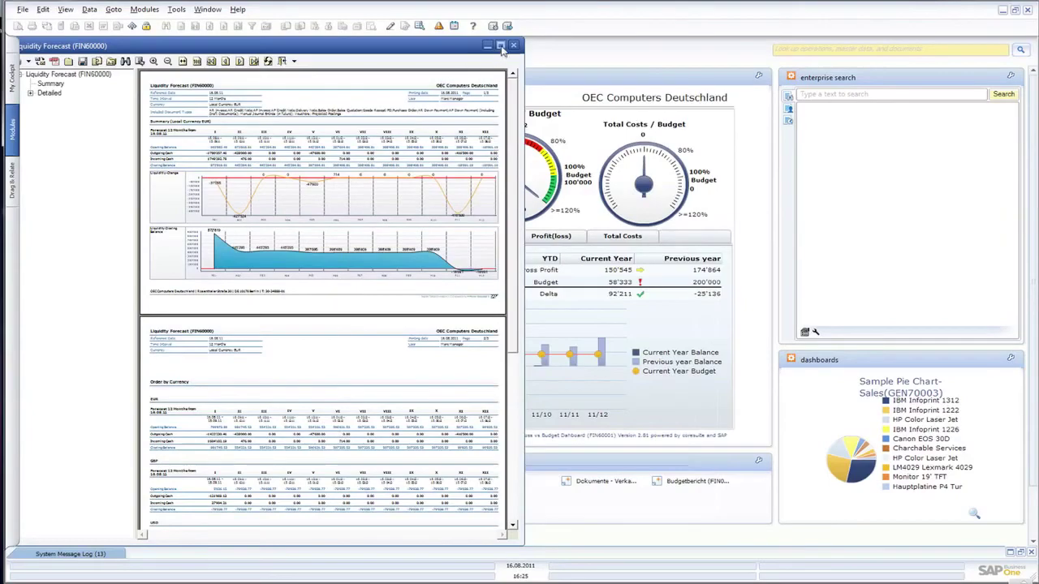
left_click(500, 45)
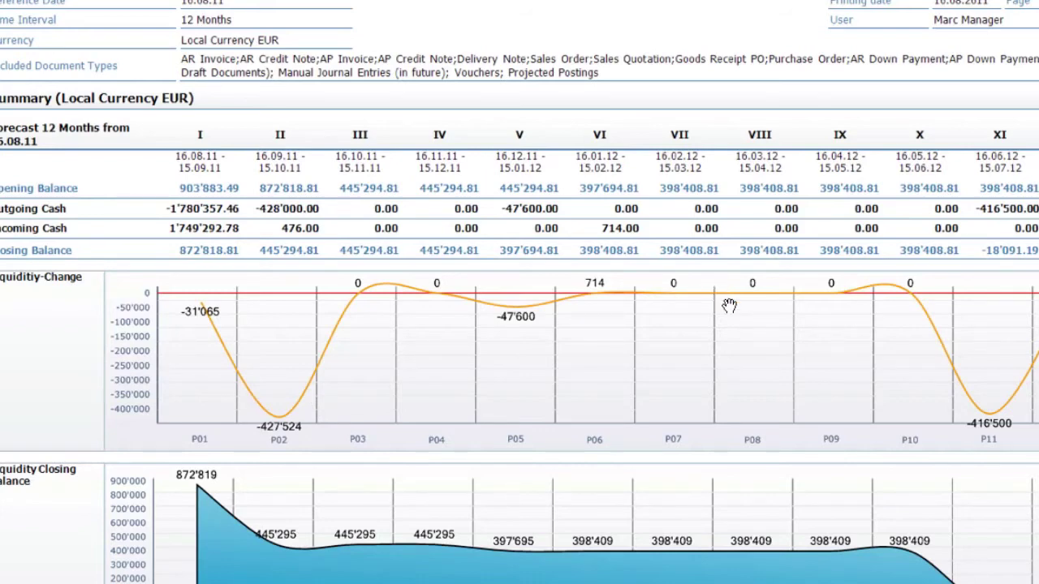
left_click_drag(746, 385, 728, 147)
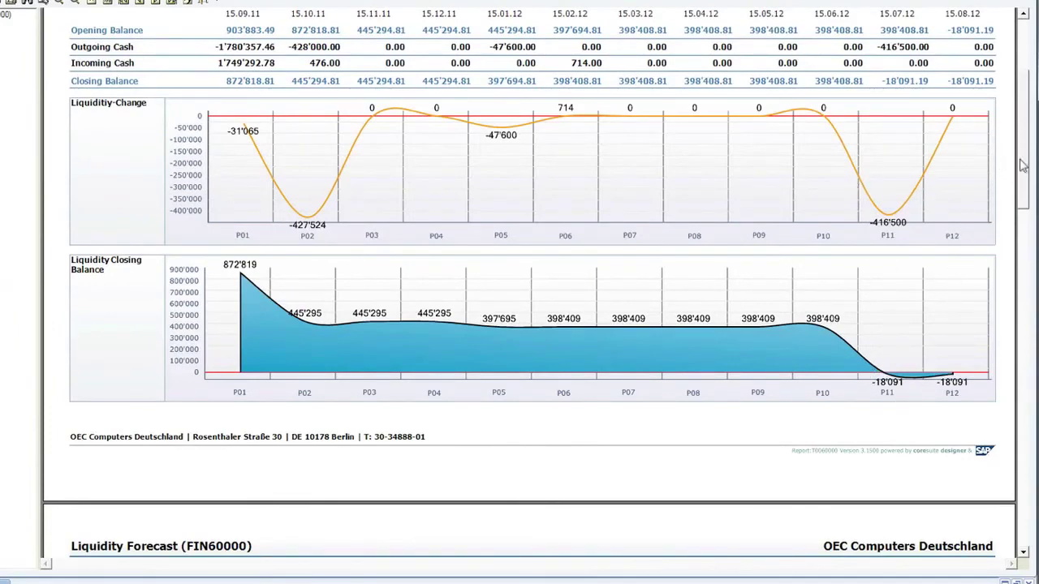
left_click_drag(1024, 165, 1035, 336)
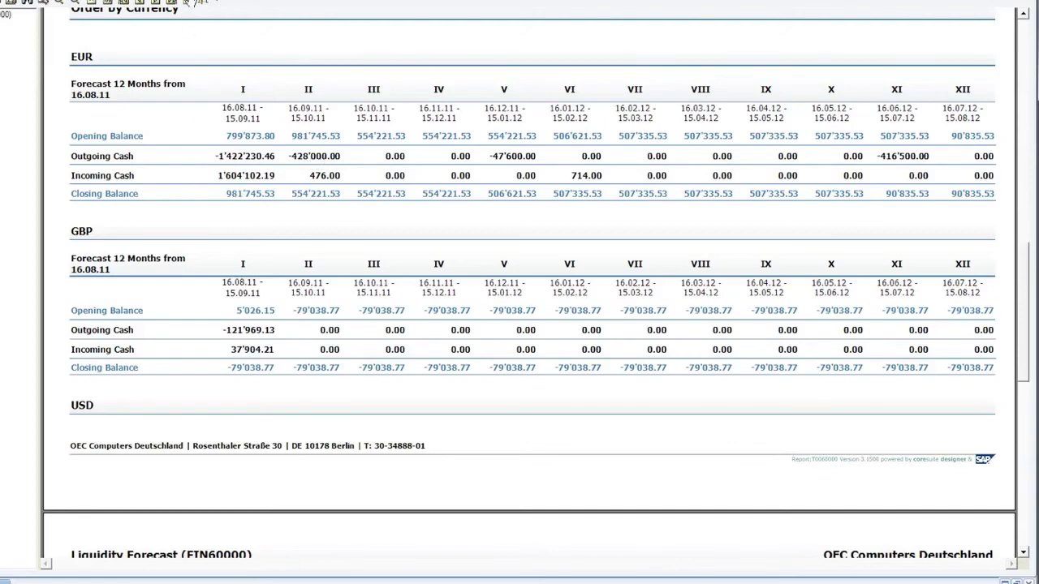
left_click(202, 4)
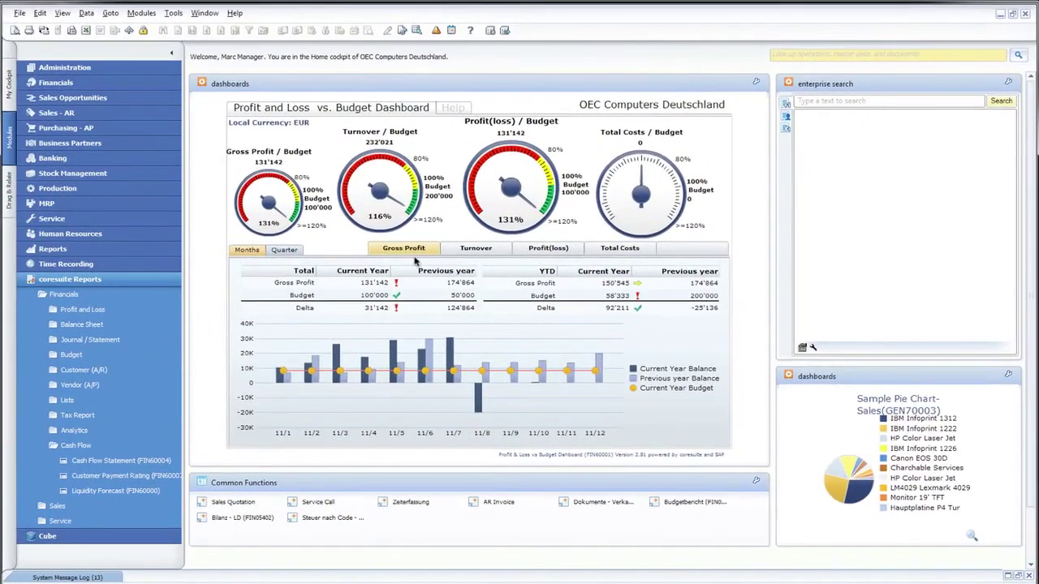
Open the last sales quotation and display its installments definition
left_click(65, 113)
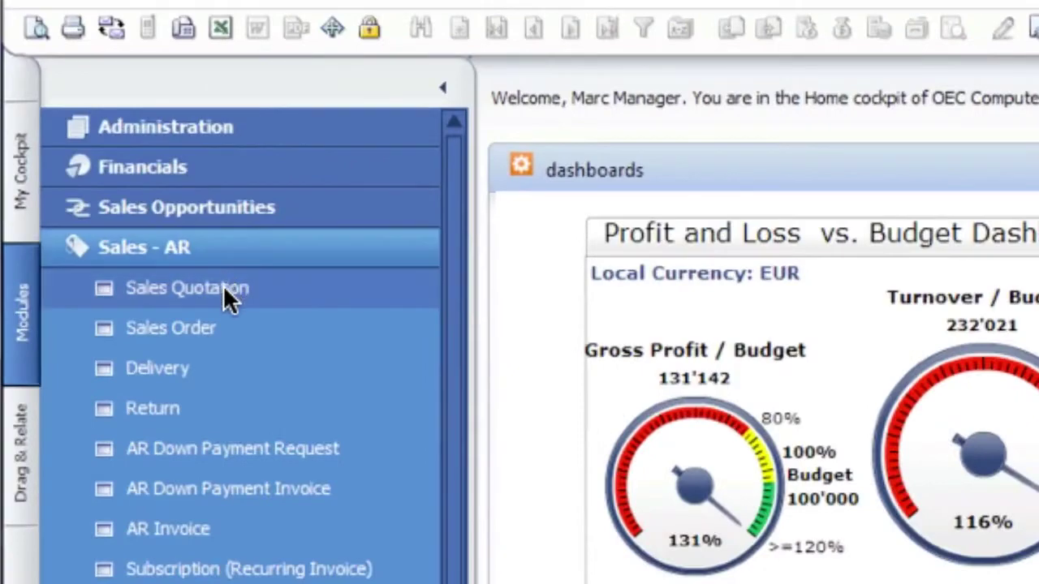
left_click(225, 292)
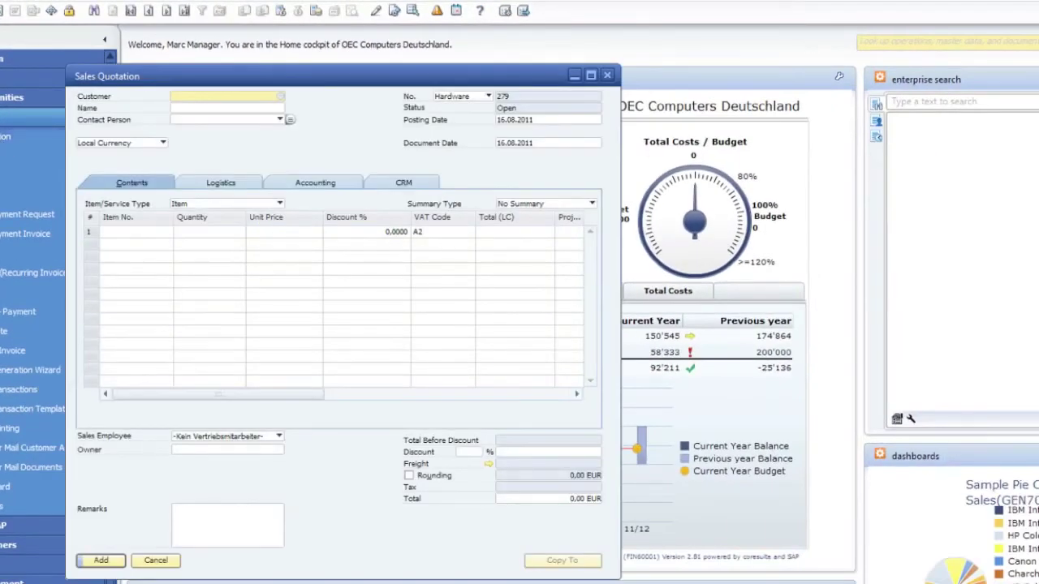
left_click(186, 10)
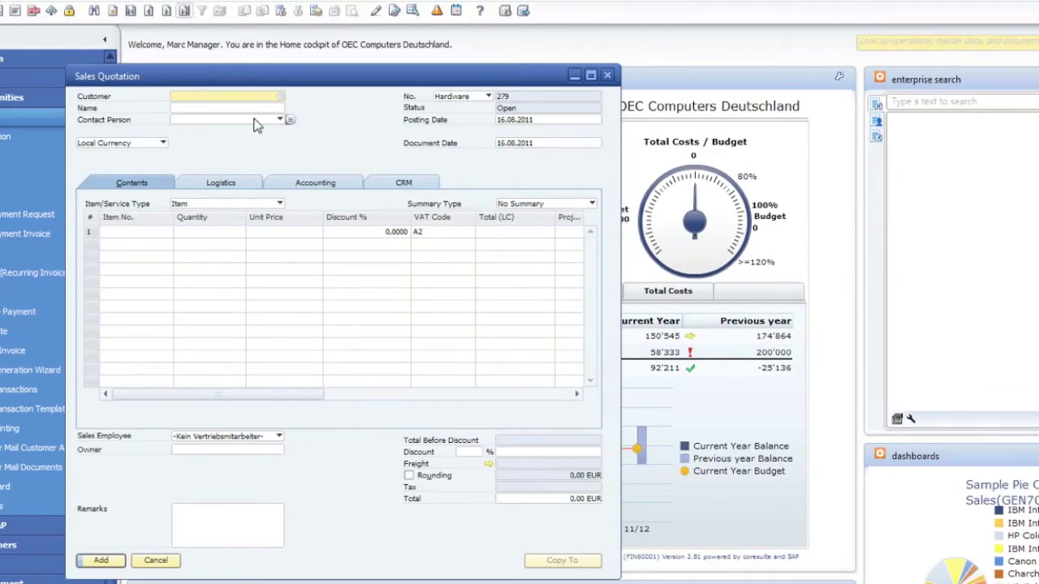
right_click(308, 141)
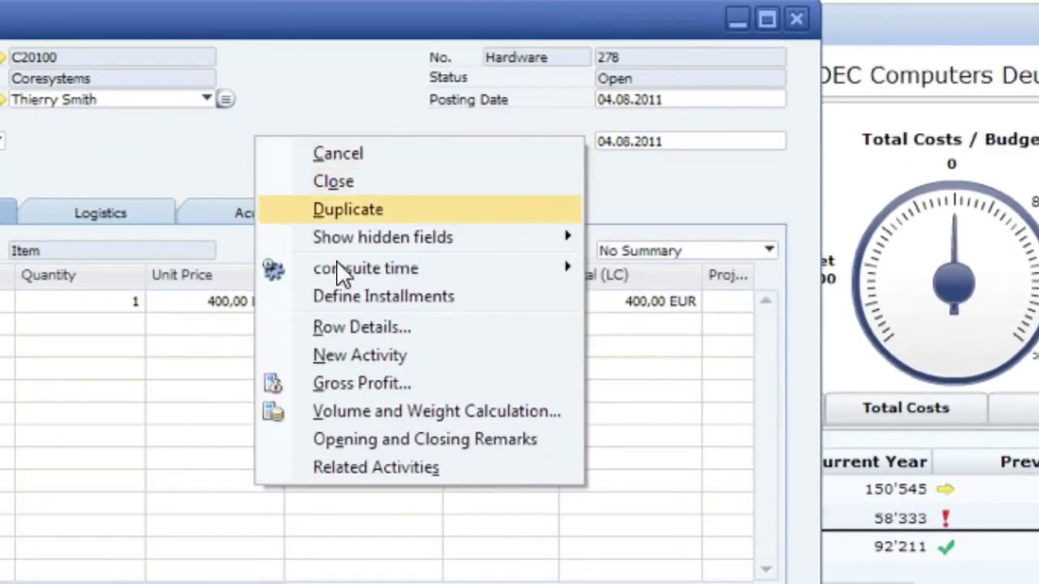
left_click(336, 290)
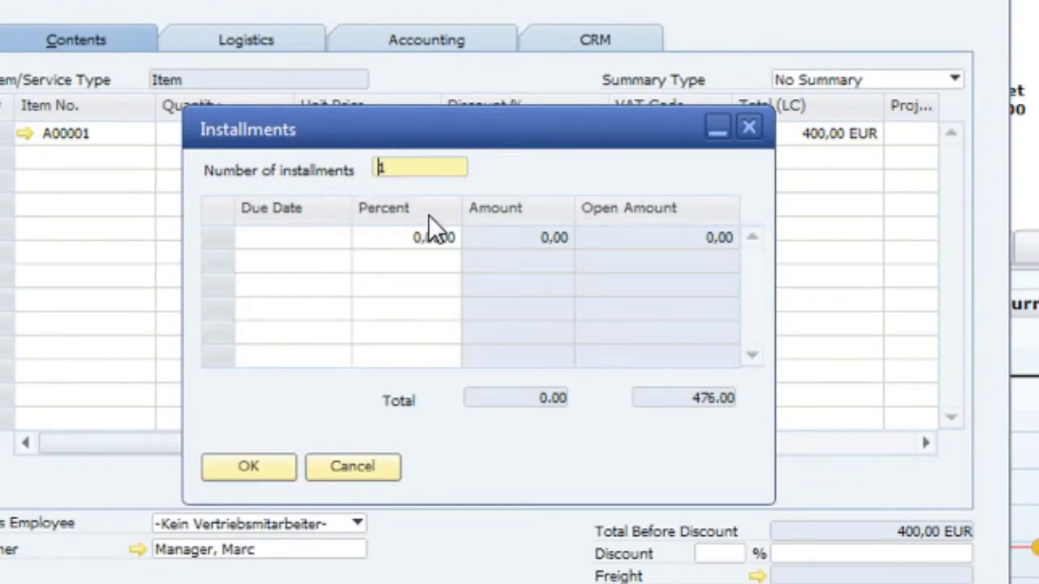
Set the number of installments to 3, discard the change and close the sales quotation
type("3")
key("Tab")
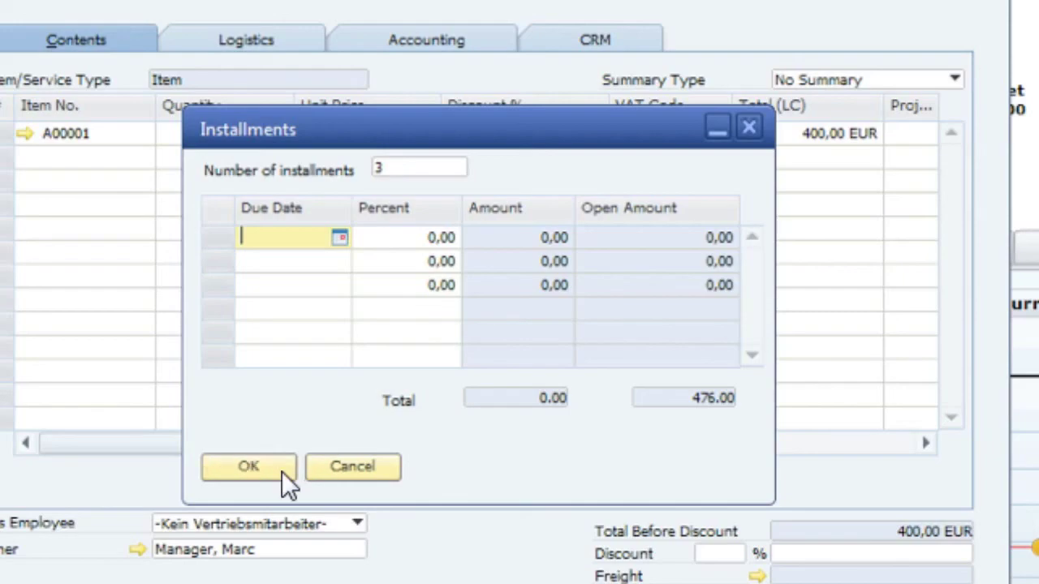
left_click(350, 465)
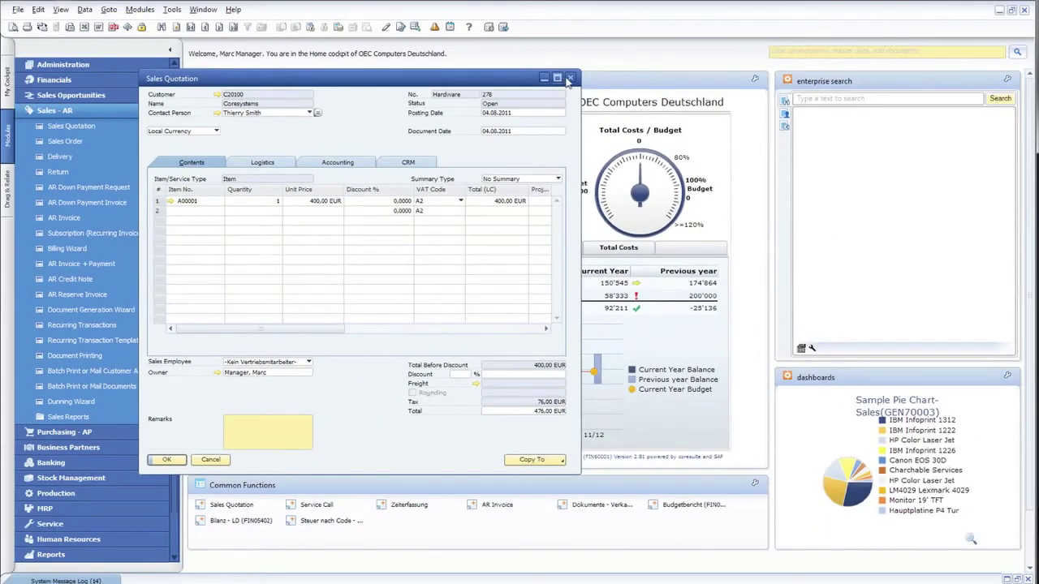
left_click(570, 79)
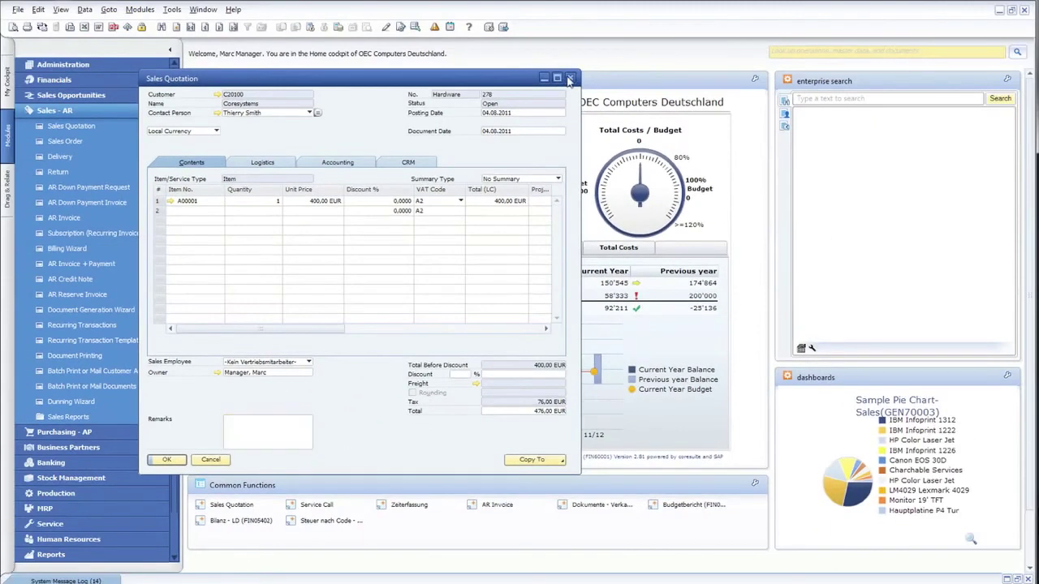